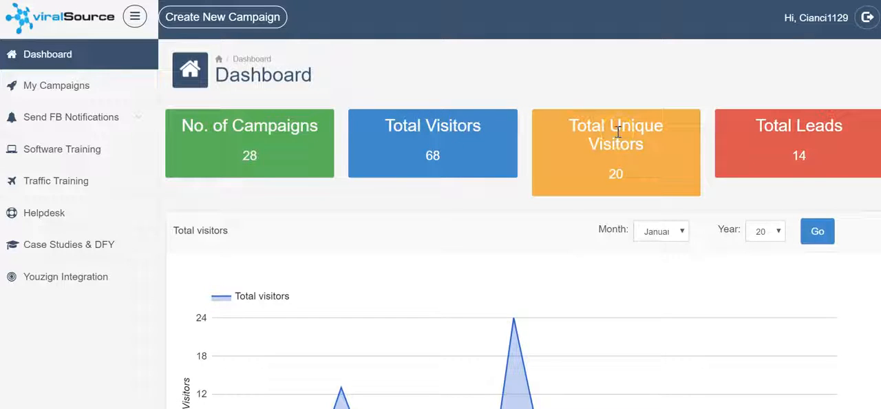
{"action": "left_click_drag", "start_coordinate": [787, 128], "coordinate": [823, 161]}
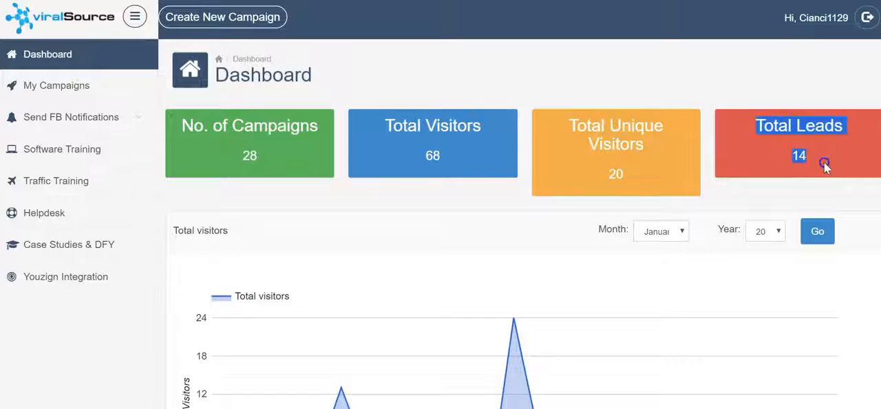
{"action": "left_click", "coordinate": [824, 161]}
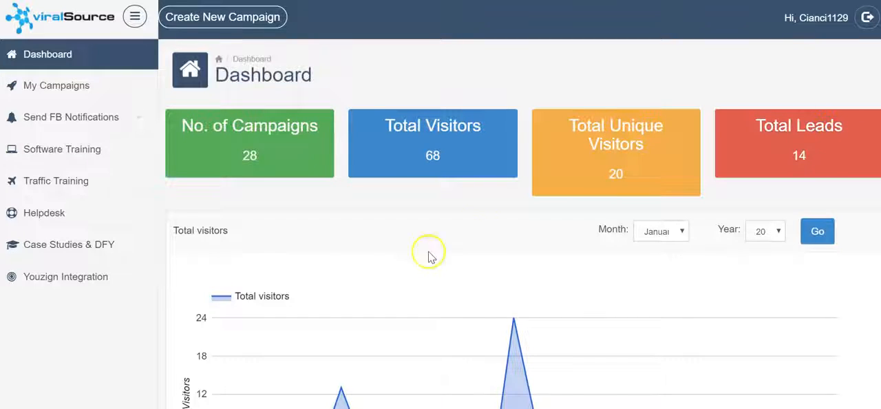
{"action": "left_click", "coordinate": [53, 85]}
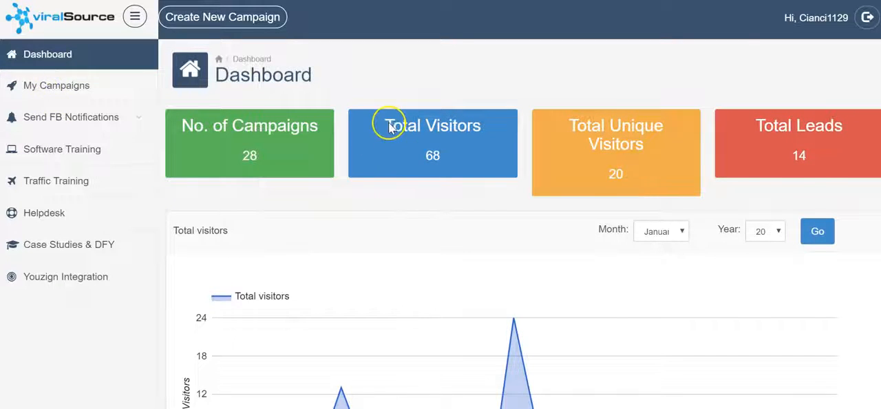
Step: Create a new campaign named "Test" without a client user or branding image, and proceed to its template design
{"action": "left_click", "coordinate": [240, 21]}
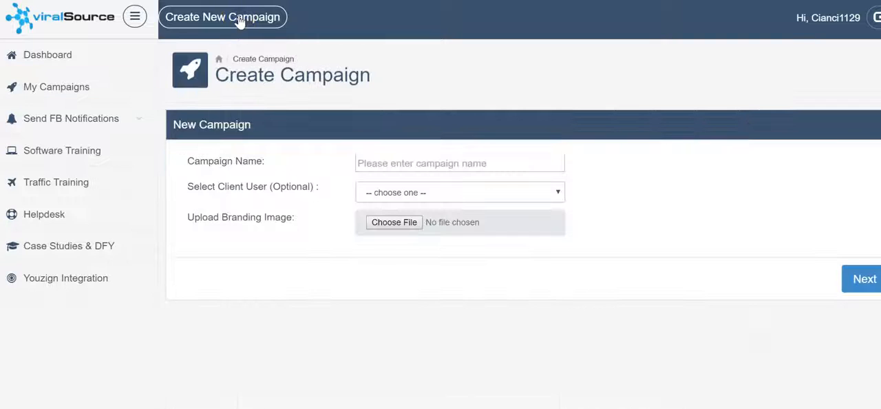
{"action": "left_click", "coordinate": [394, 160]}
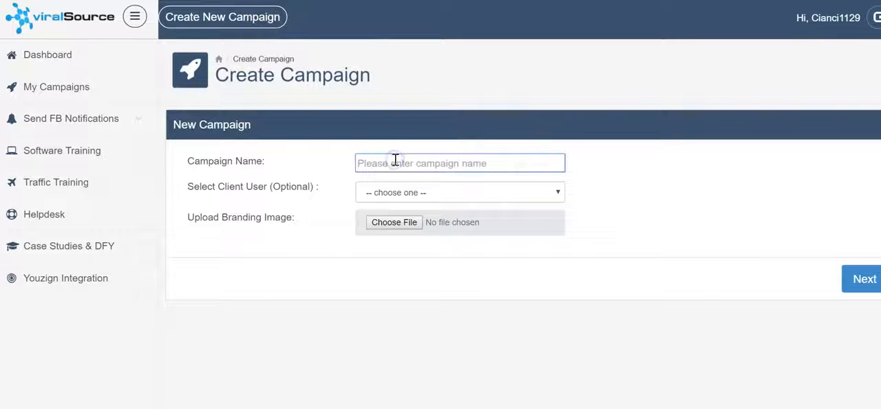
{"action": "type", "text": "Test"}
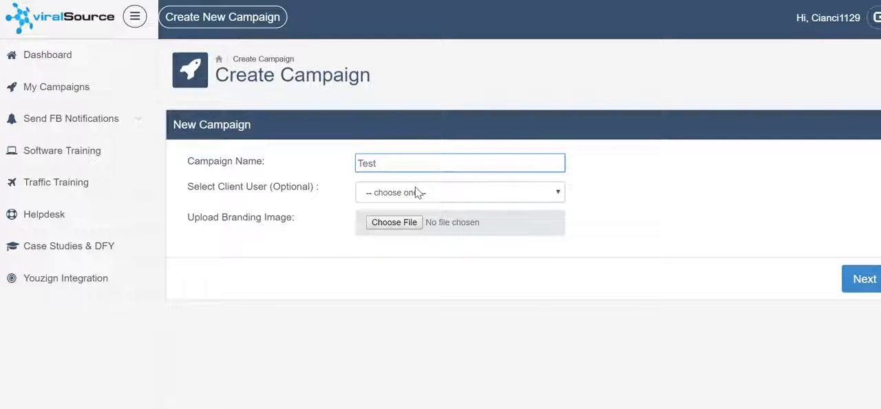
{"action": "left_click", "coordinate": [394, 229]}
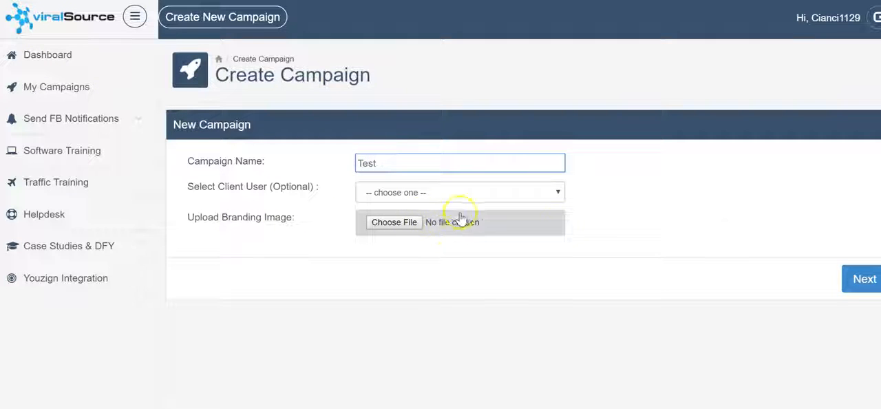
{"action": "left_click", "coordinate": [862, 277]}
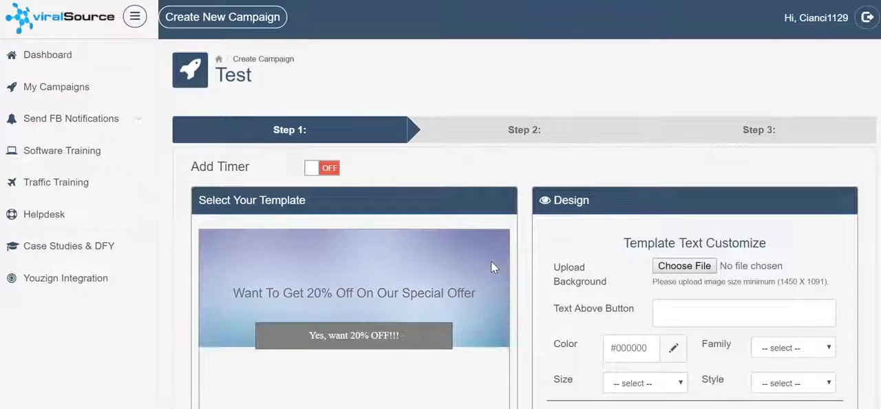
Step: Preview the countdown timer options by switching the timer on and back off
{"action": "left_click", "coordinate": [328, 168]}
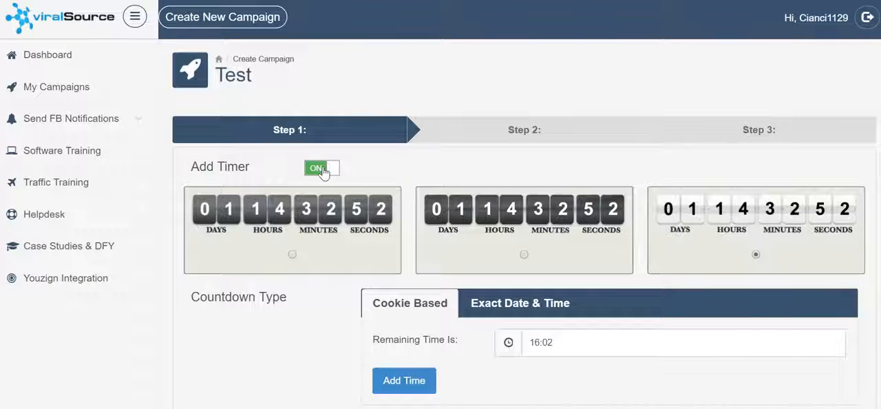
{"action": "left_click", "coordinate": [323, 171]}
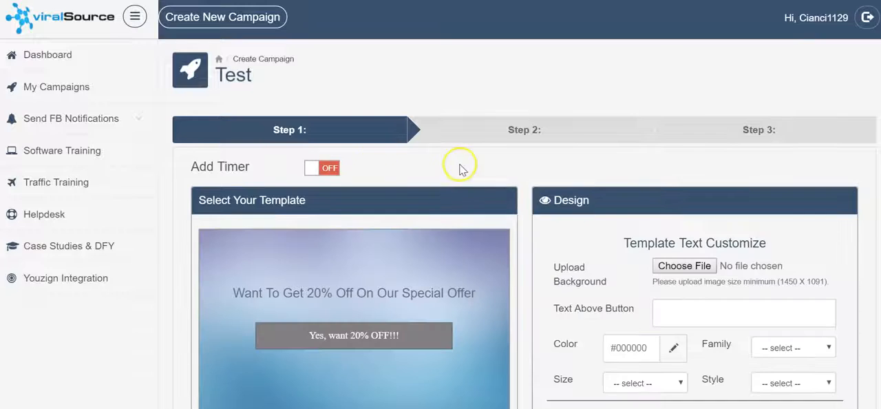
Step: Set the text above the button to "Get 20% Off By Sharing!" and colour it white
{"action": "scroll", "coordinate": [314, 173], "scroll_direction": "down", "scroll_amount": 3}
{"action": "scroll", "coordinate": [407, 144], "scroll_direction": "up", "scroll_amount": 1}
{"action": "left_click", "coordinate": [720, 171]}
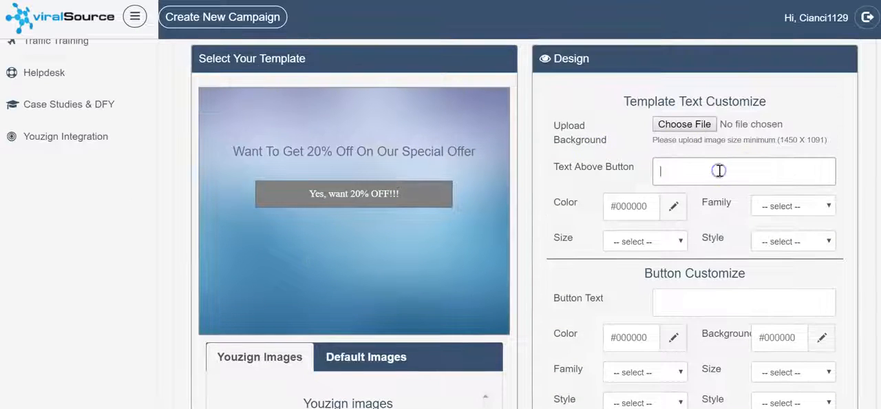
{"action": "type", "text": "G"}
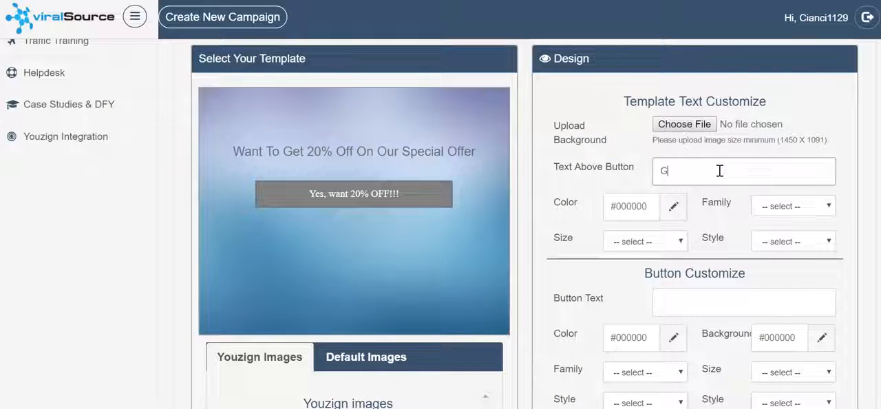
{"action": "type", "text": "et 20% Off By Sharing!"}
{"action": "left_click", "coordinate": [673, 206]}
{"action": "left_click_drag", "start_coordinate": [491, 271], "coordinate": [392, 199]}
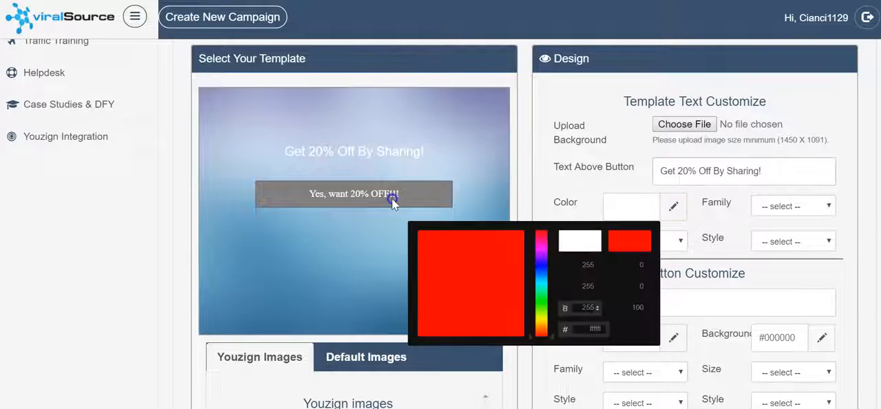
Step: Format the text above the button in Verdana at 30px, leaving its style unselected
{"action": "left_click", "coordinate": [790, 205]}
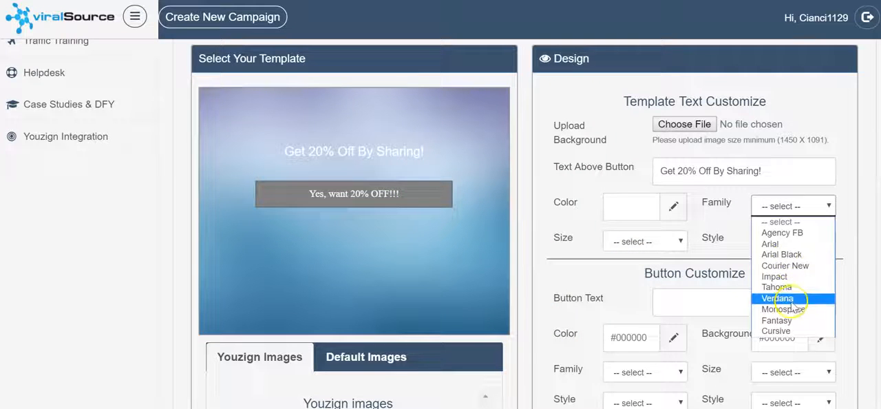
{"action": "left_click", "coordinate": [786, 300]}
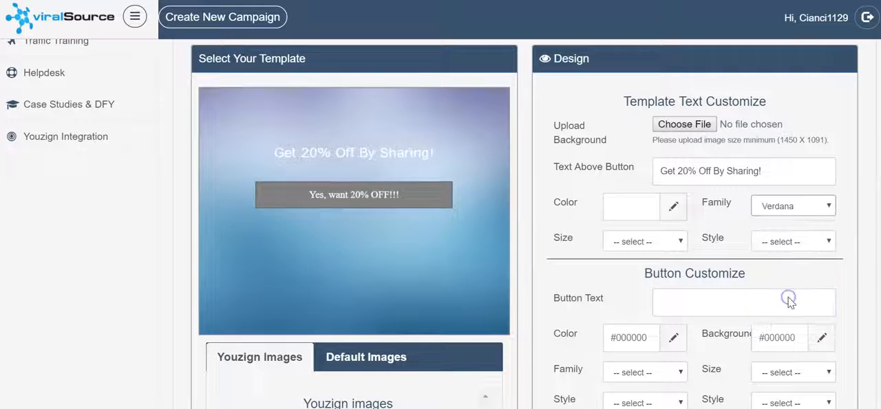
{"action": "left_click", "coordinate": [652, 242]}
{"action": "left_click", "coordinate": [634, 126]}
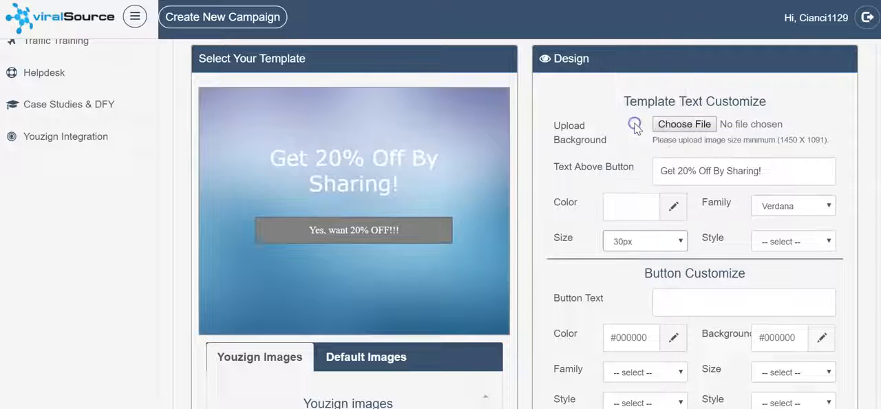
{"action": "left_click", "coordinate": [786, 241]}
{"action": "left_click", "coordinate": [733, 222]}
Step: Set the button text to "Yes, Give Me 20% Off!" and colour it white
{"action": "scroll", "coordinate": [732, 213], "scroll_direction": "down", "scroll_amount": 2}
{"action": "left_click", "coordinate": [747, 173]}
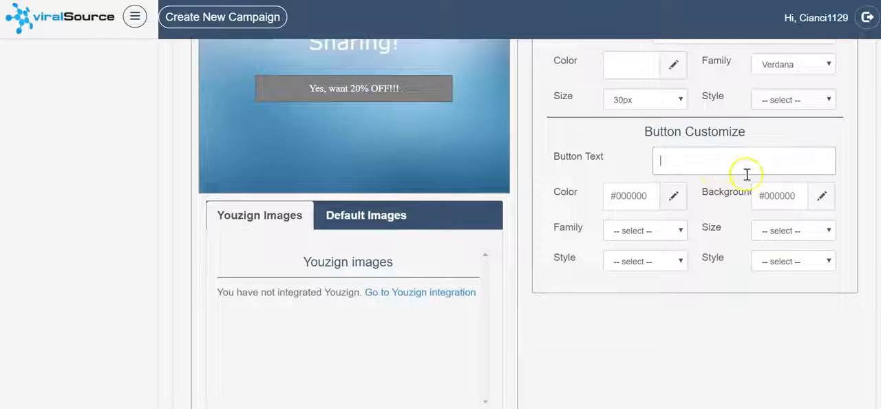
{"action": "type", "text": "Yes, Give Me 20% "}
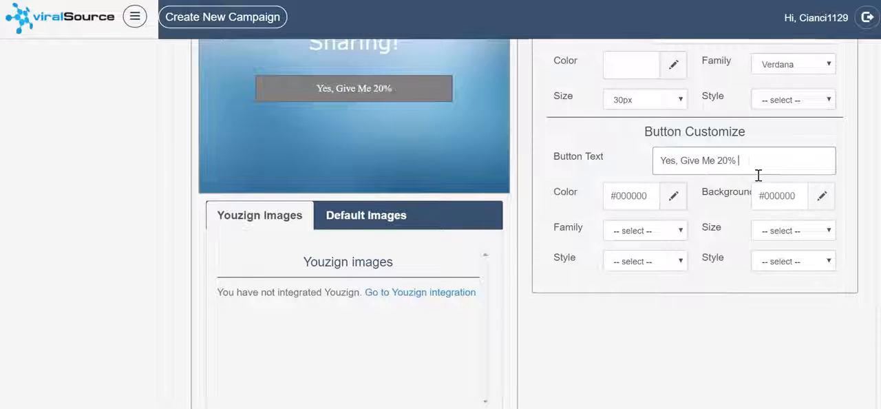
{"action": "type", "text": "Off!"}
{"action": "left_click", "coordinate": [672, 198]}
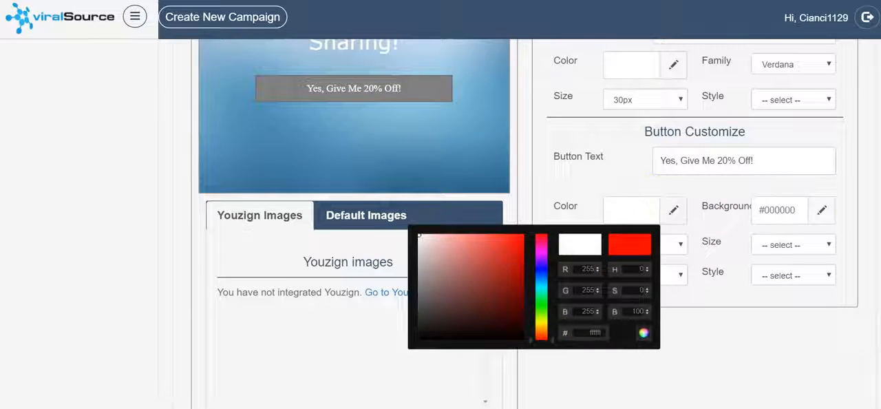
Step: Change the button's background colour to cyan, #00ffff
{"action": "left_click", "coordinate": [822, 210]}
{"action": "left_click_drag", "start_coordinate": [687, 284], "coordinate": [688, 315]}
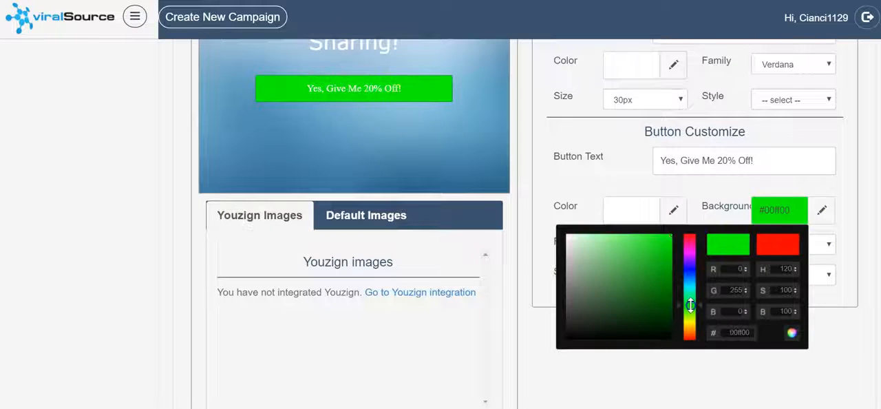
{"action": "scroll", "coordinate": [723, 171], "scroll_direction": "up", "scroll_amount": 3}
{"action": "scroll", "coordinate": [693, 127], "scroll_direction": "down", "scroll_amount": 3}
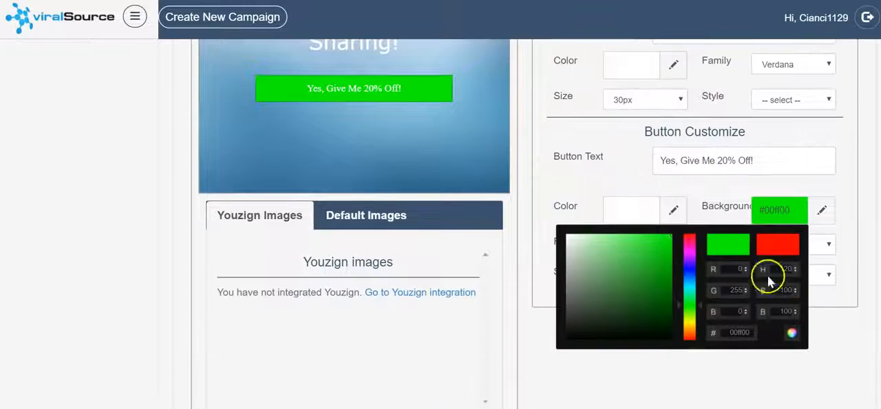
{"action": "left_click_drag", "start_coordinate": [688, 299], "coordinate": [689, 288]}
{"action": "left_click", "coordinate": [625, 165]}
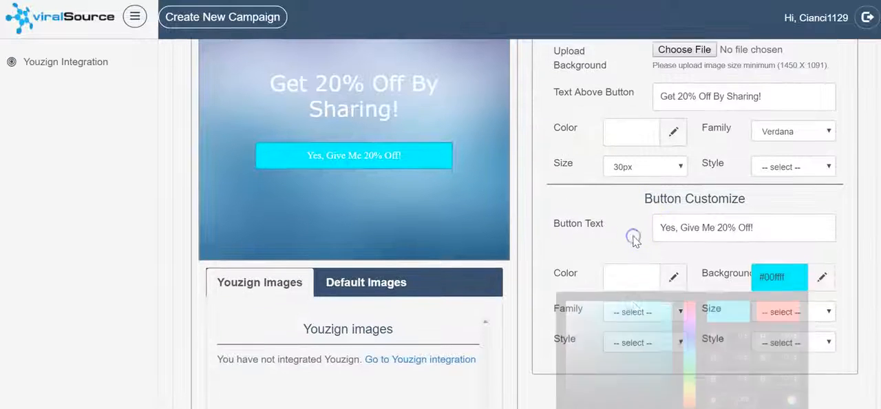
Step: Set the button's text size to 28px and its shape style to Corner
{"action": "left_click", "coordinate": [780, 245]}
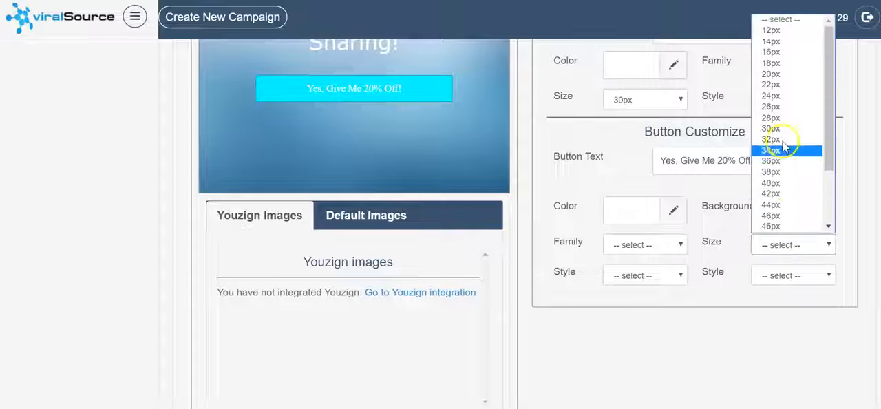
{"action": "left_click", "coordinate": [775, 119]}
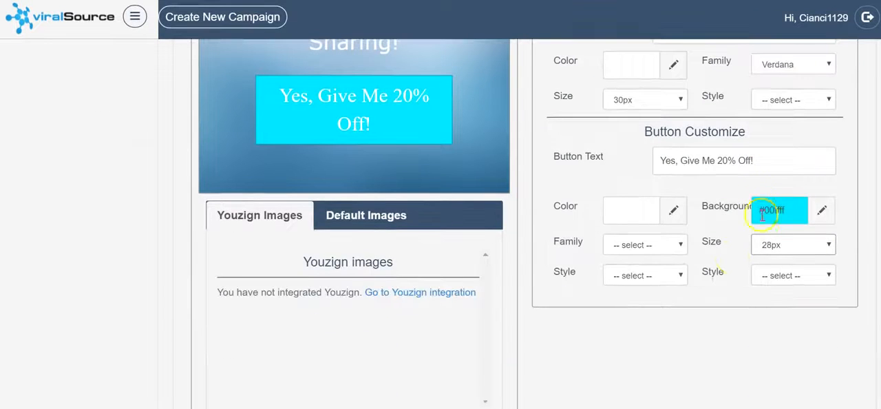
{"action": "left_click", "coordinate": [780, 275]}
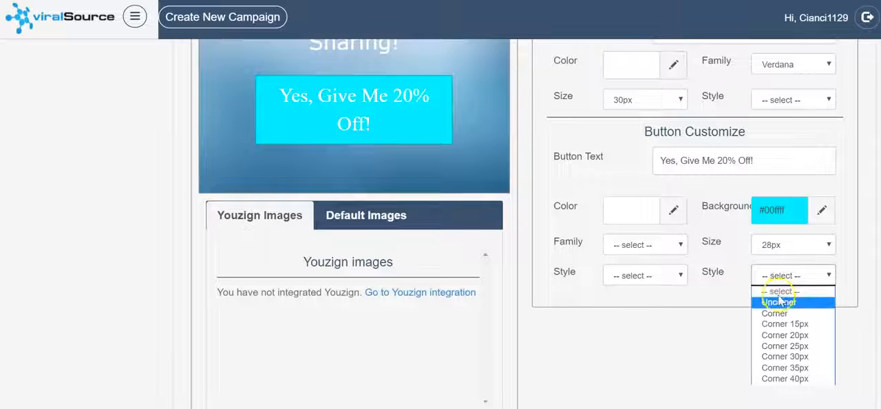
{"action": "left_click", "coordinate": [783, 314]}
Step: Try the Impact, Verdana, Fantasy and Cursive font families on the button text
{"action": "left_click", "coordinate": [658, 276]}
{"action": "left_click", "coordinate": [664, 245]}
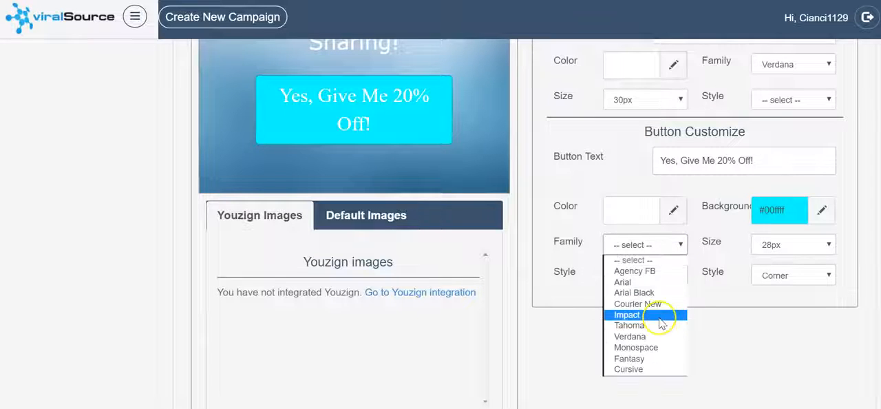
{"action": "left_click", "coordinate": [658, 316]}
{"action": "left_click", "coordinate": [654, 245]}
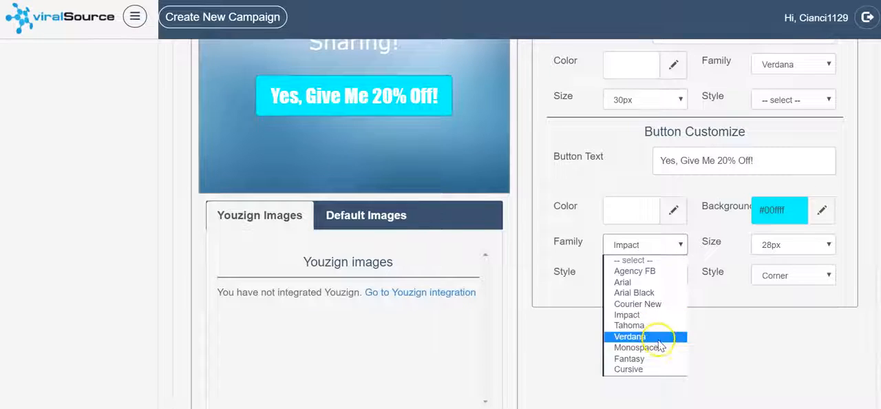
{"action": "left_click", "coordinate": [659, 336]}
{"action": "left_click", "coordinate": [646, 248]}
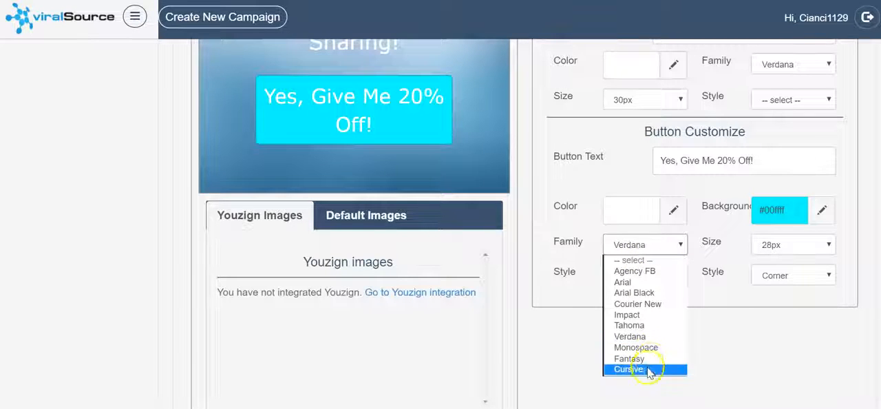
{"action": "left_click", "coordinate": [655, 315]}
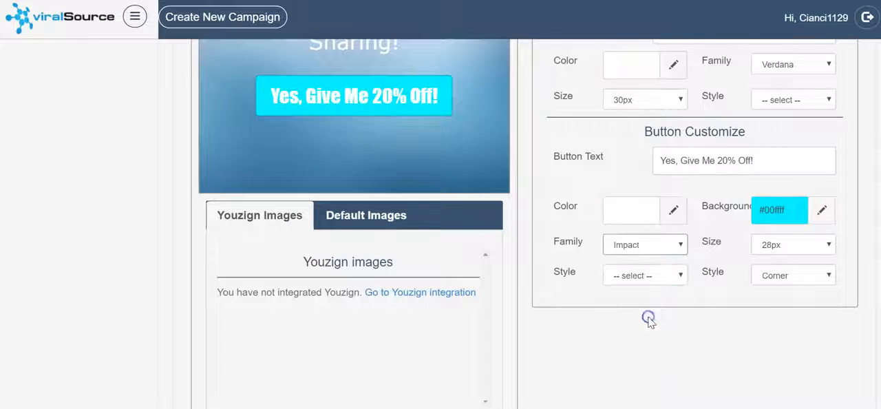
{"action": "left_click", "coordinate": [649, 248]}
{"action": "left_click", "coordinate": [647, 358]}
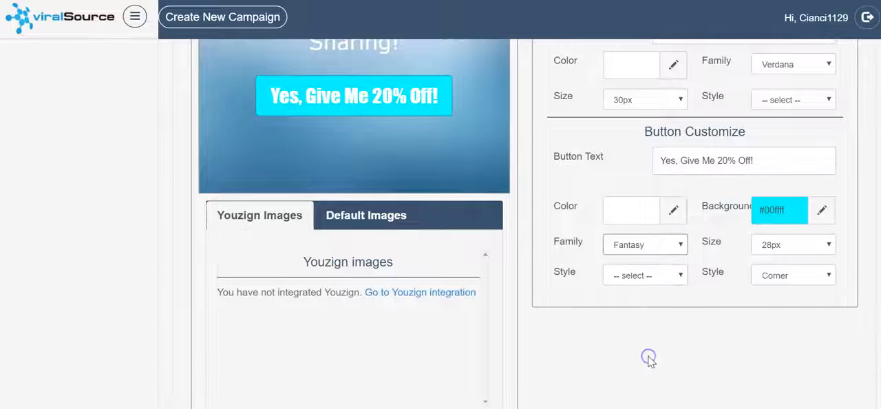
{"action": "left_click", "coordinate": [652, 248]}
{"action": "left_click", "coordinate": [654, 368]}
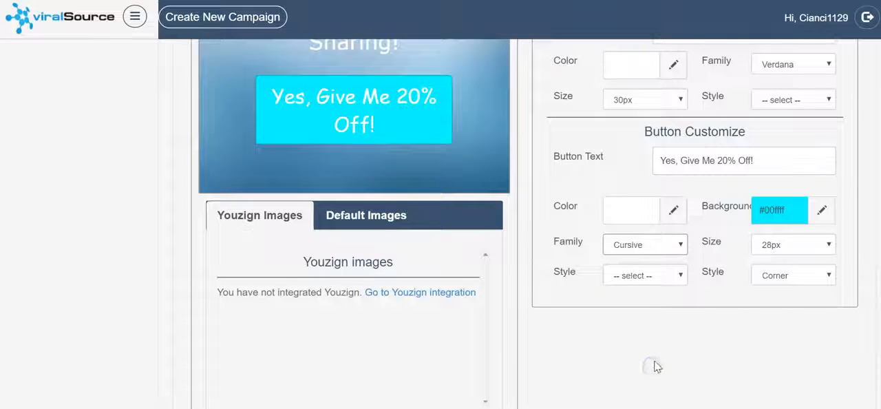
Step: Set the button text's font family to Verdana and its style to Bold
{"action": "left_click", "coordinate": [655, 249]}
{"action": "left_click", "coordinate": [654, 338]}
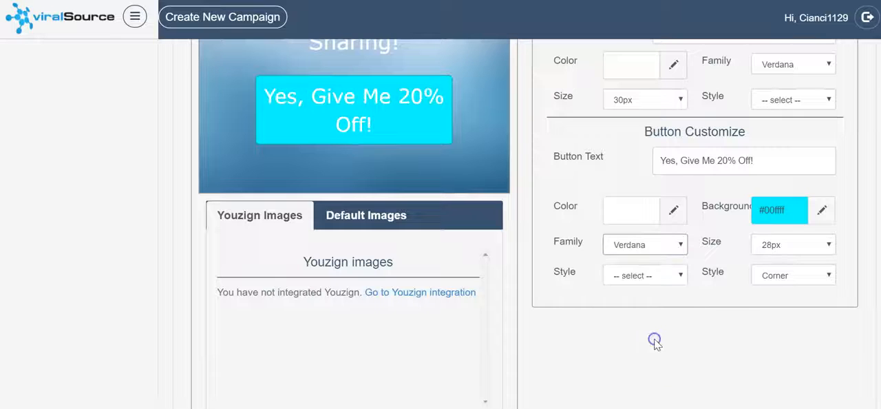
{"action": "scroll", "coordinate": [576, 183], "scroll_direction": "up", "scroll_amount": 2}
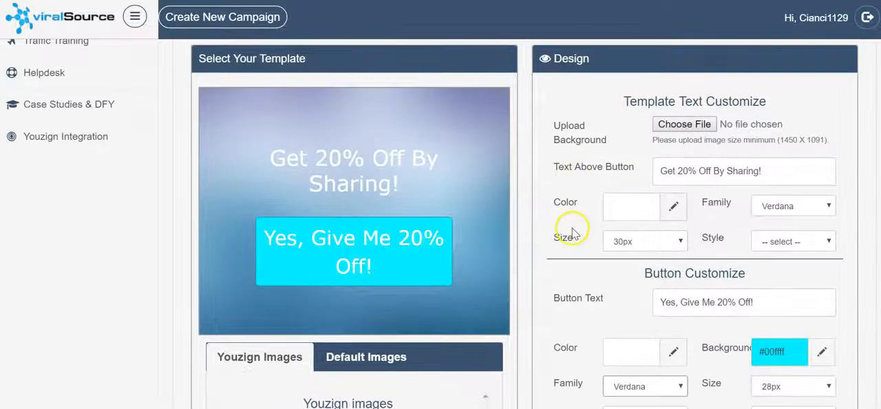
{"action": "scroll", "coordinate": [558, 216], "scroll_direction": "down", "scroll_amount": 2}
{"action": "scroll", "coordinate": [571, 275], "scroll_direction": "up", "scroll_amount": 1}
{"action": "scroll", "coordinate": [620, 310], "scroll_direction": "down", "scroll_amount": 1}
{"action": "left_click", "coordinate": [637, 277]}
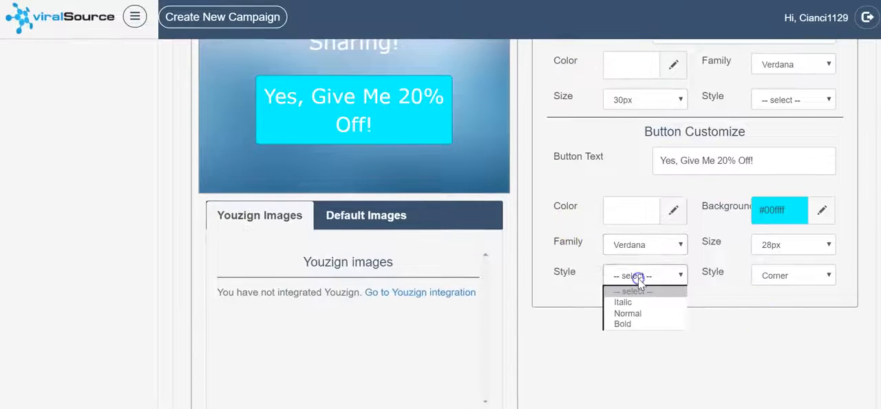
{"action": "left_click", "coordinate": [637, 327]}
{"action": "scroll", "coordinate": [669, 302], "scroll_direction": "up", "scroll_amount": 2}
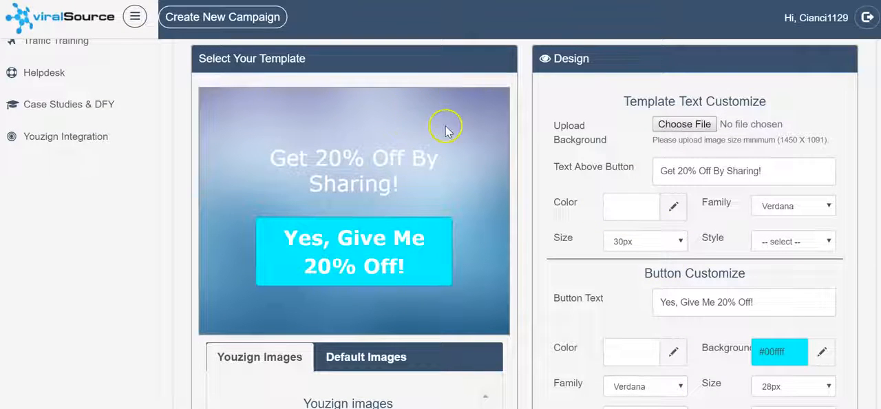
Step: Set the style of the text above the button to Bold
{"action": "scroll", "coordinate": [688, 296], "scroll_direction": "down", "scroll_amount": 3}
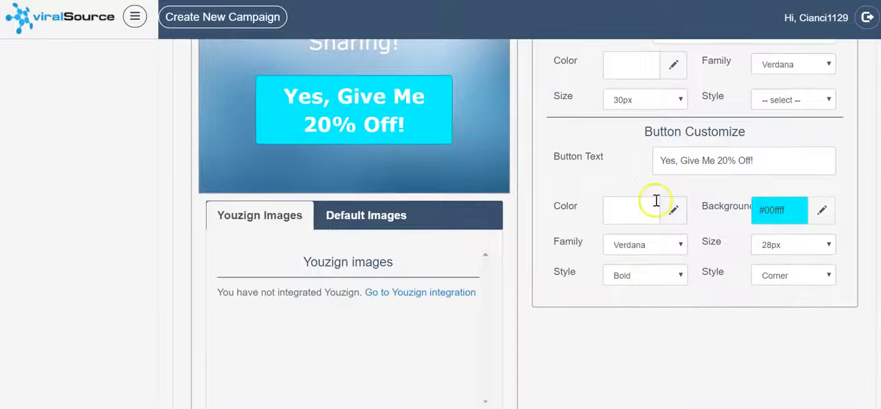
{"action": "scroll", "coordinate": [668, 189], "scroll_direction": "up", "scroll_amount": 2}
{"action": "left_click", "coordinate": [785, 170]}
{"action": "left_click", "coordinate": [789, 219]}
{"action": "scroll", "coordinate": [507, 216], "scroll_direction": "up", "scroll_amount": 2}
{"action": "scroll", "coordinate": [498, 218], "scroll_direction": "down", "scroll_amount": 5}
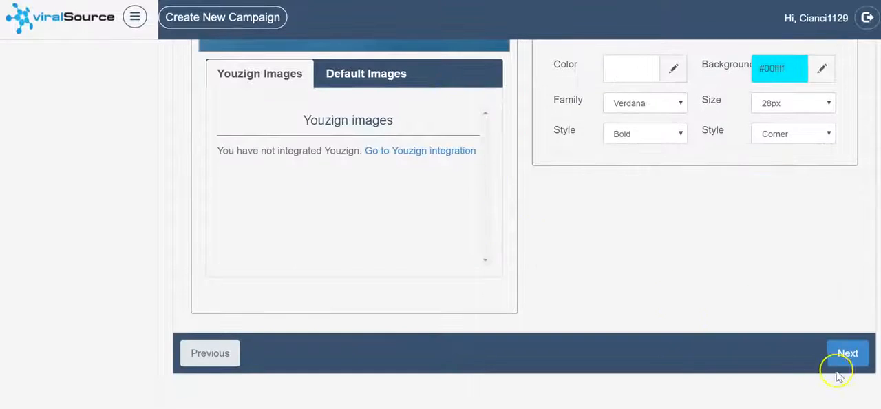
Step: Continue to the unlock action, choose Share on Social Networks, and add Pinterest to the sharing networks
{"action": "left_click", "coordinate": [843, 358]}
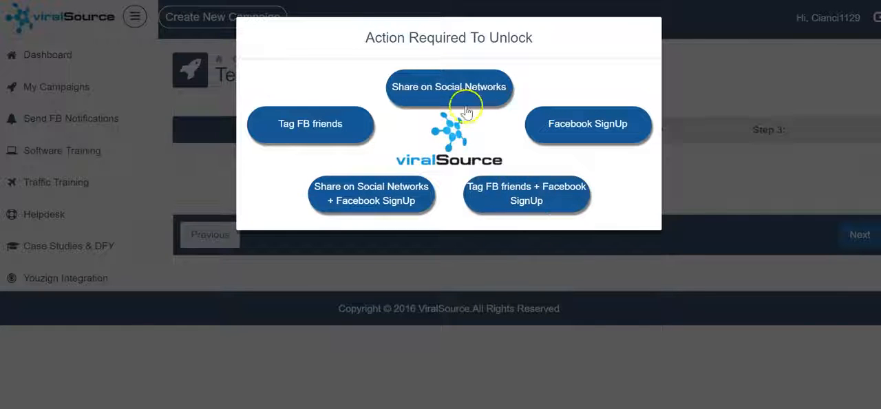
{"action": "left_click", "coordinate": [435, 93]}
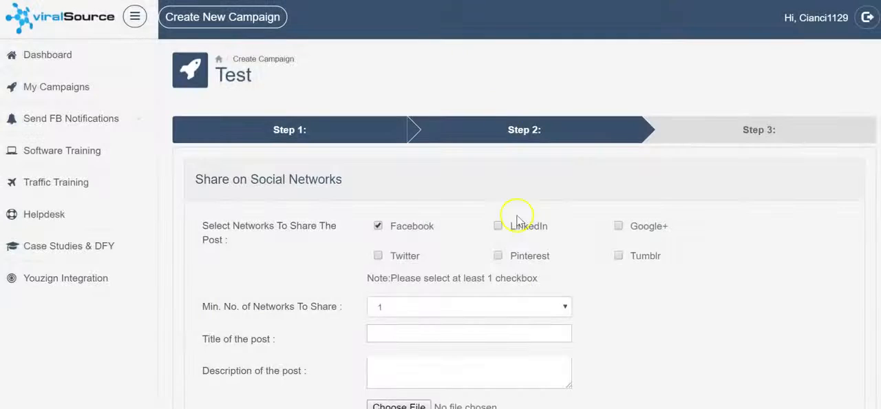
{"action": "scroll", "coordinate": [426, 162], "scroll_direction": "down", "scroll_amount": 1}
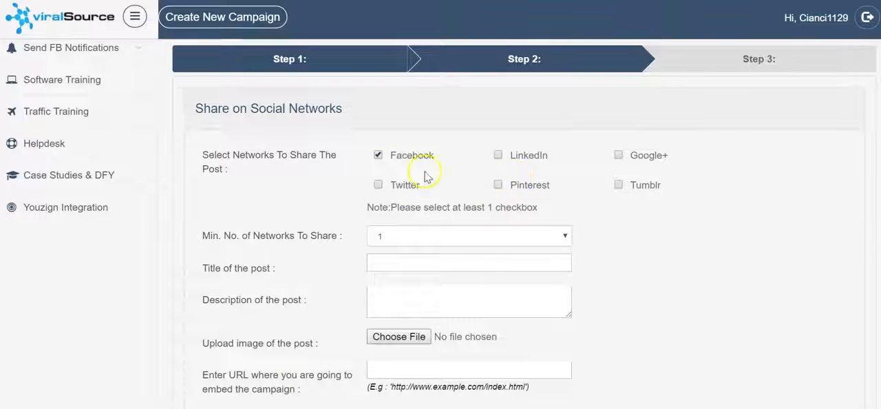
{"action": "left_click", "coordinate": [502, 186]}
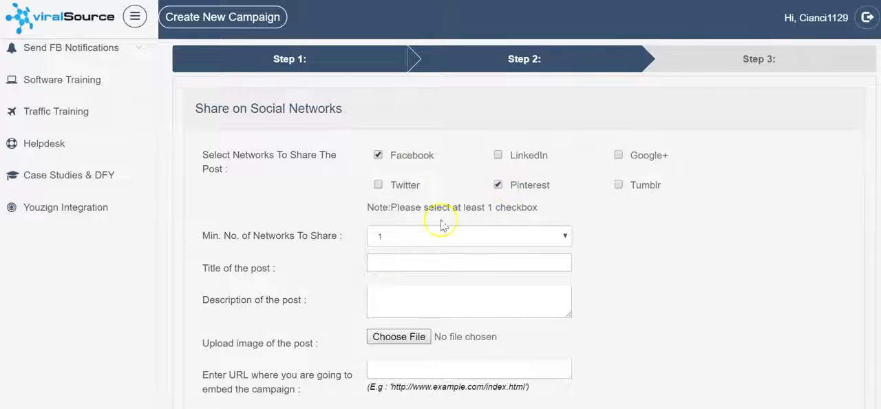
Step: Try 2 as the minimum number of networks to share and set it back to 1
{"action": "left_click", "coordinate": [408, 237]}
{"action": "left_click", "coordinate": [410, 263]}
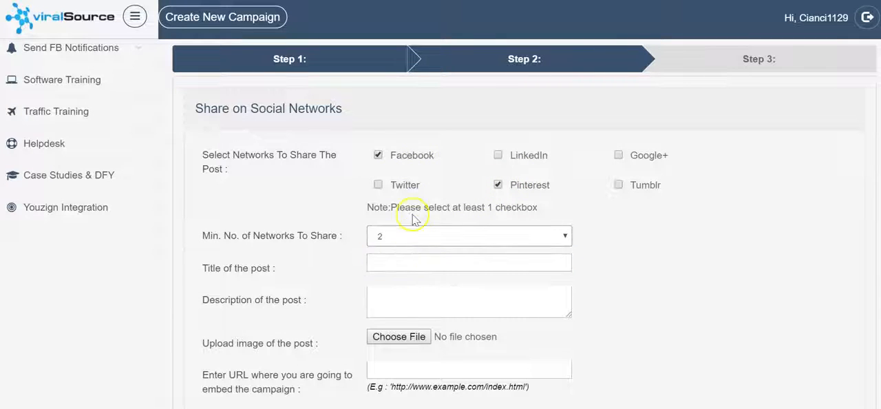
{"action": "left_click", "coordinate": [406, 236]}
{"action": "left_click", "coordinate": [411, 251]}
Step: Title the shared post "Great New Stuff!" and give it the description "Check this out!"
{"action": "left_click", "coordinate": [459, 266]}
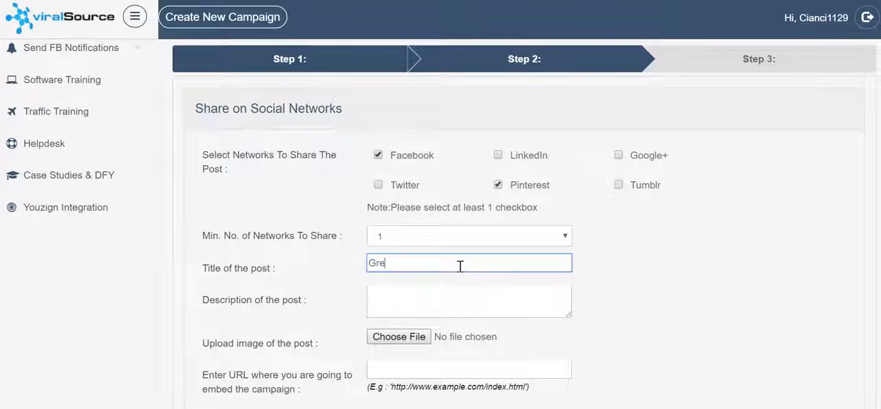
{"action": "key", "text": "Tab"}
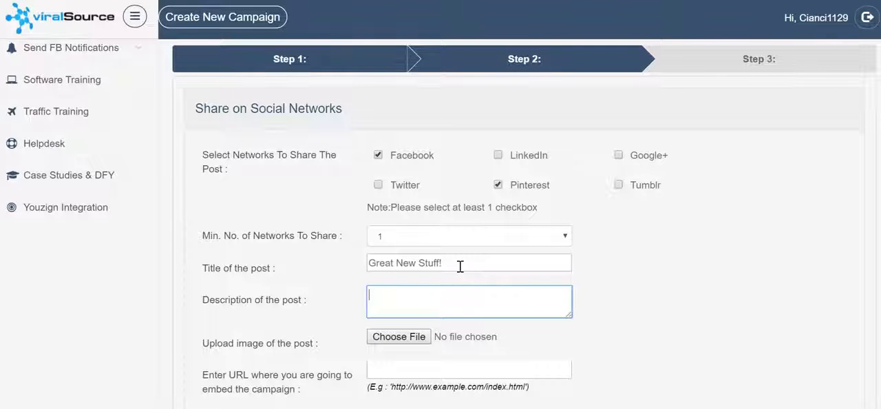
{"action": "type", "text": "ck"}
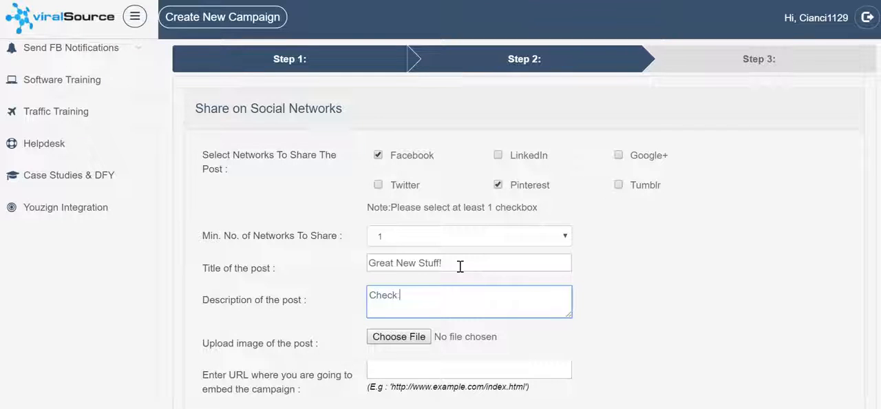
{"action": "key", "text": "Tab"}
{"action": "key", "text": "Tab"}
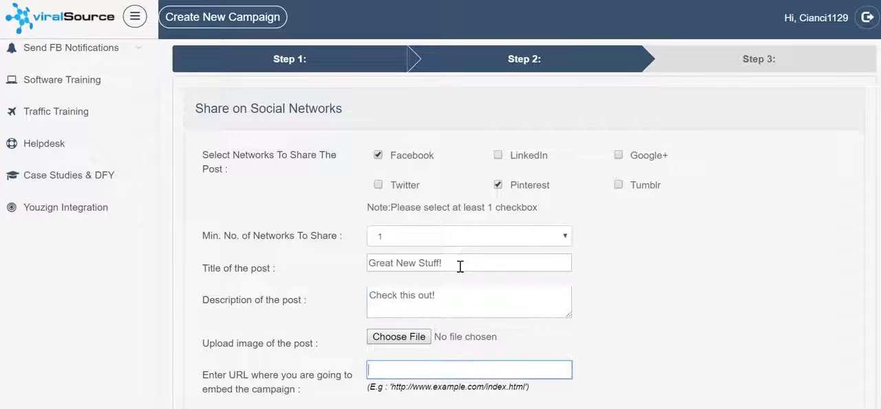
{"action": "left_click", "coordinate": [441, 366]}
{"action": "type", "text": "http://google.com"}
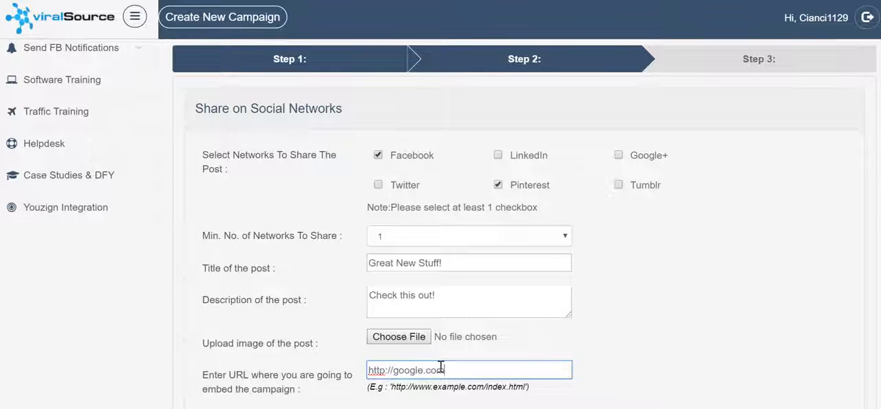
{"action": "scroll", "coordinate": [507, 310], "scroll_direction": "down", "scroll_amount": 2}
{"action": "left_click", "coordinate": [845, 343]}
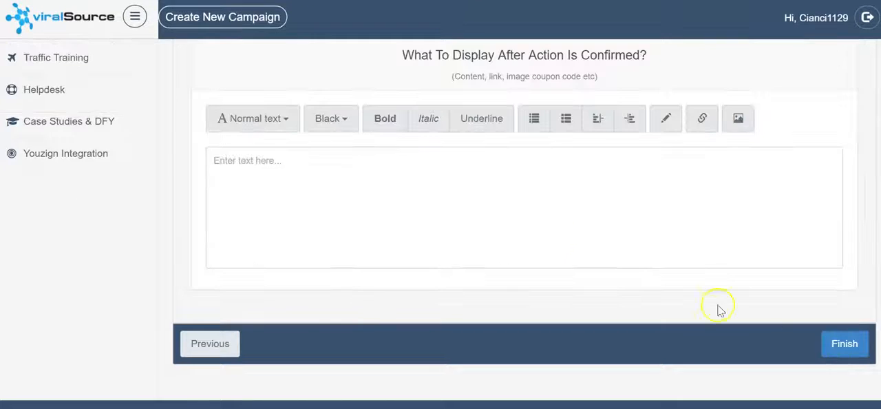
Step: Enter "Great! Your Coupon Is: 20OFF" as the content displayed once the action is confirmed
{"action": "left_click", "coordinate": [527, 210]}
{"action": "scroll", "coordinate": [477, 196], "scroll_direction": "up", "scroll_amount": 1}
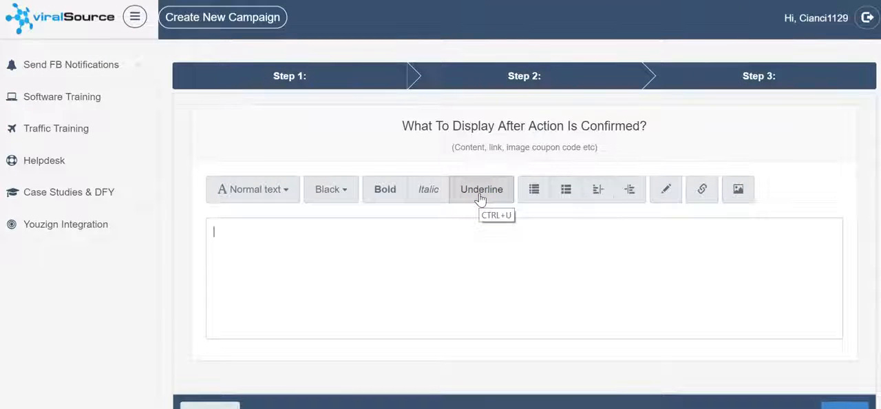
{"action": "type", "text": "Great! Your Coupon Is"}
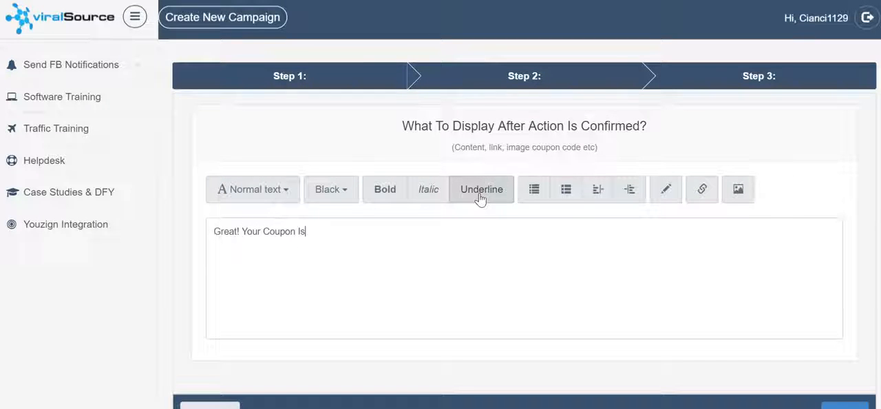
Step: Format the coupon message in purple as Heading 2 and finish creating the campaign
{"action": "left_click_drag", "start_coordinate": [412, 242], "coordinate": [150, 234]}
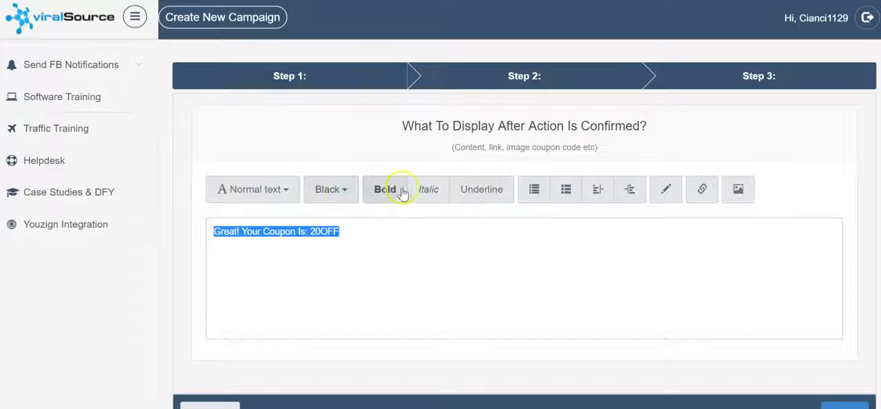
{"action": "left_click", "coordinate": [331, 190]}
{"action": "left_click", "coordinate": [371, 339]}
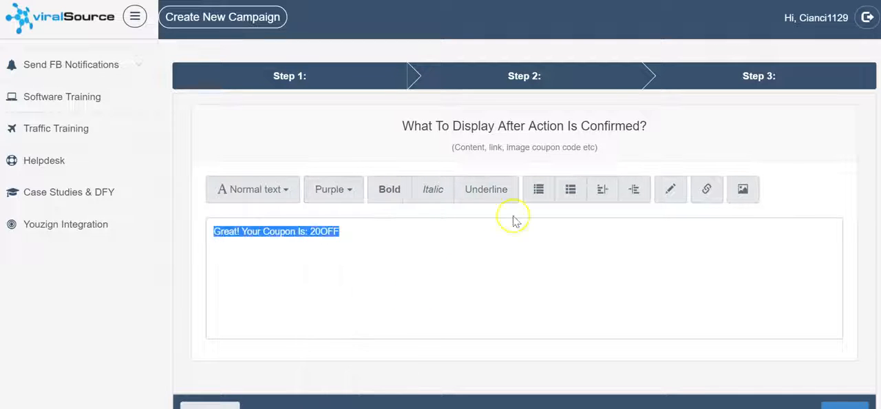
{"action": "left_click", "coordinate": [243, 198]}
{"action": "left_click", "coordinate": [259, 291]}
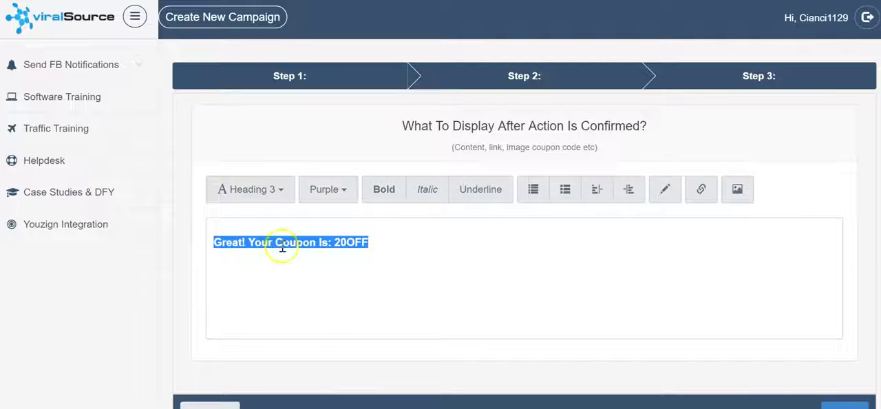
{"action": "left_click", "coordinate": [231, 189]}
{"action": "left_click", "coordinate": [246, 263]}
{"action": "left_click", "coordinate": [471, 259]}
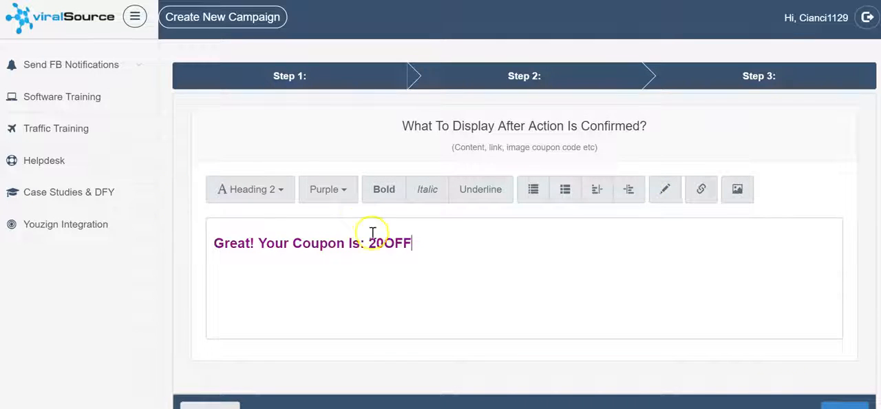
{"action": "scroll", "coordinate": [654, 228], "scroll_direction": "down", "scroll_amount": 1}
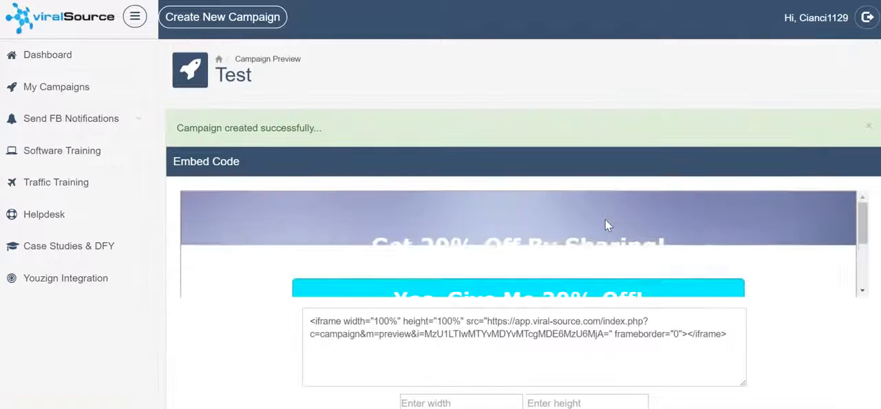
Step: Set the embed code's width to 500 and check the resized campaign preview
{"action": "scroll", "coordinate": [630, 237], "scroll_direction": "down", "scroll_amount": 1}
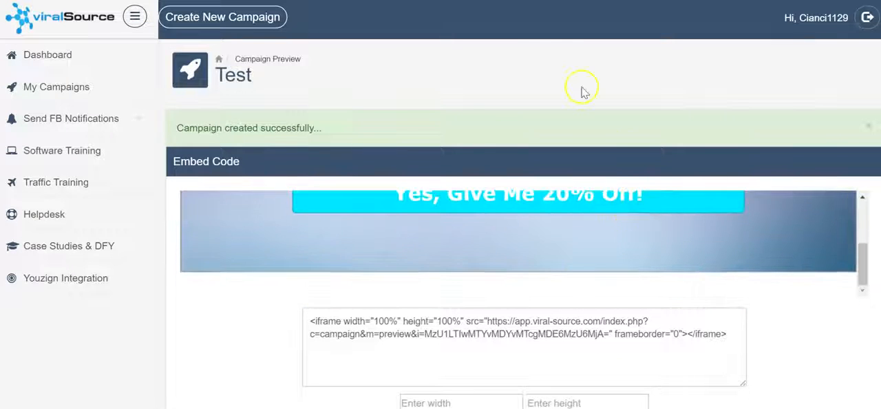
{"action": "scroll", "coordinate": [556, 47], "scroll_direction": "down", "scroll_amount": 1}
{"action": "scroll", "coordinate": [551, 211], "scroll_direction": "down", "scroll_amount": 1}
{"action": "left_click", "coordinate": [472, 301]}
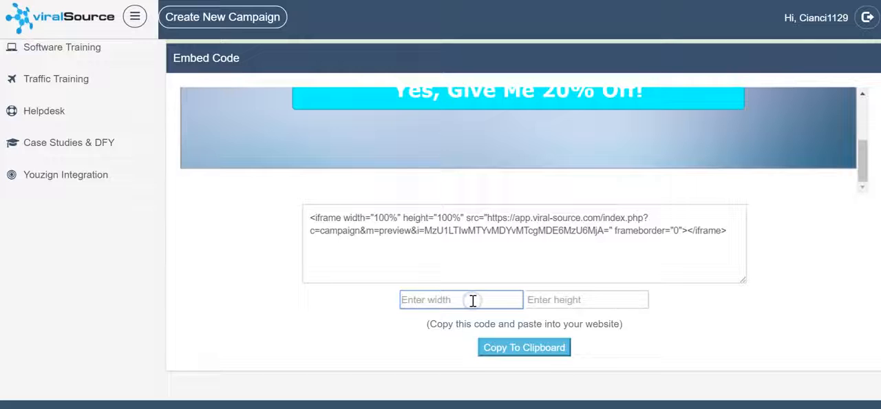
{"action": "type", "text": "500"}
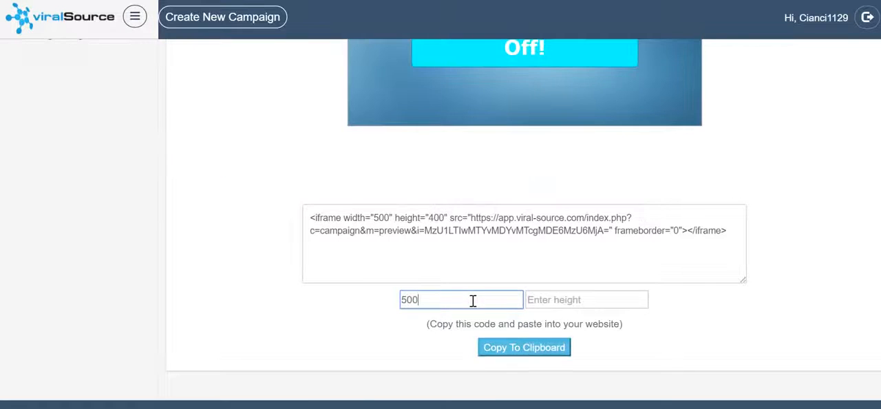
{"action": "scroll", "coordinate": [524, 252], "scroll_direction": "up", "scroll_amount": 2}
{"action": "scroll", "coordinate": [525, 254], "scroll_direction": "down", "scroll_amount": 1}
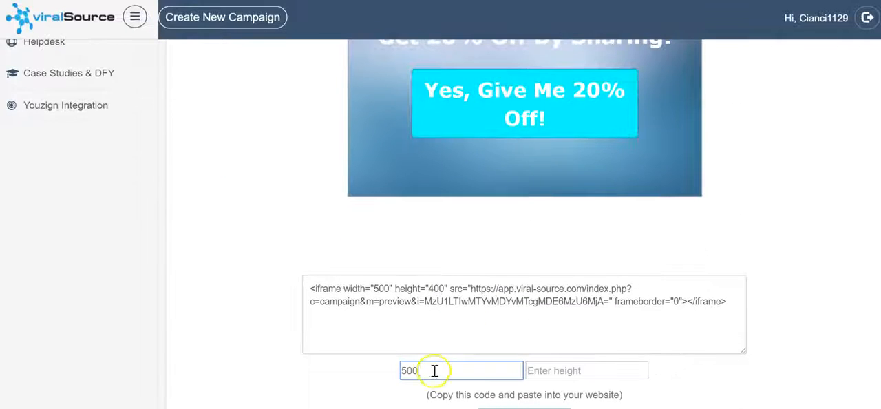
{"action": "scroll", "coordinate": [448, 248], "scroll_direction": "up", "scroll_amount": 1}
{"action": "scroll", "coordinate": [496, 261], "scroll_direction": "down", "scroll_amount": 1}
Step: Try heights of 350 and 300 for the embedded campaign
{"action": "left_click", "coordinate": [578, 371]}
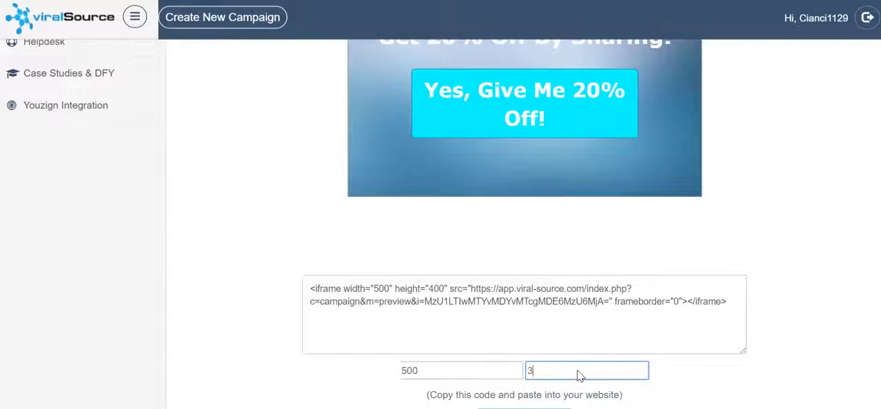
{"action": "type", "text": "3"}
{"action": "scroll", "coordinate": [578, 375], "scroll_direction": "up", "scroll_amount": 3}
{"action": "type", "text": "50"}
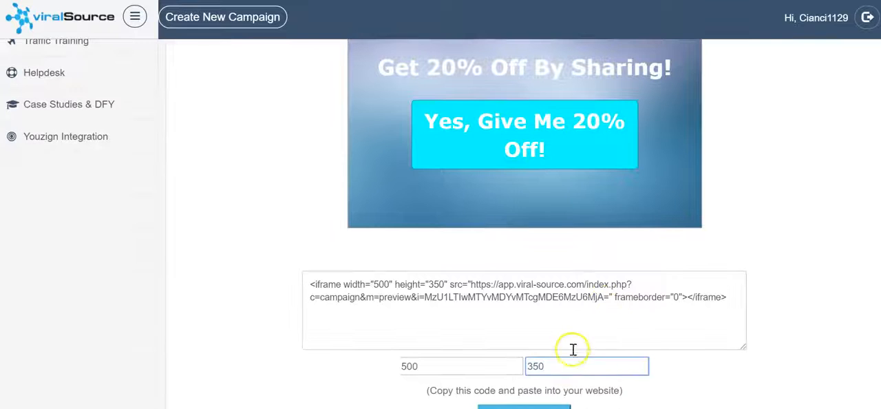
{"action": "type", "text": "300"}
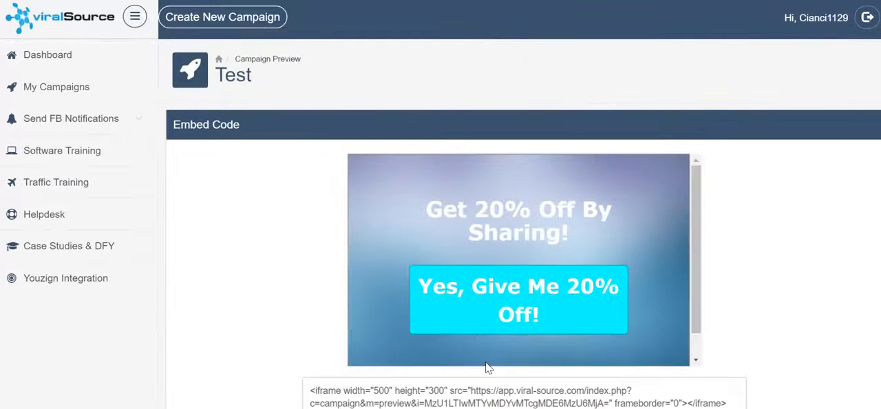
Step: Try an embed height of 325 and settle on 340
{"action": "scroll", "coordinate": [644, 217], "scroll_direction": "down", "scroll_amount": 1}
{"action": "scroll", "coordinate": [643, 211], "scroll_direction": "down", "scroll_amount": 1}
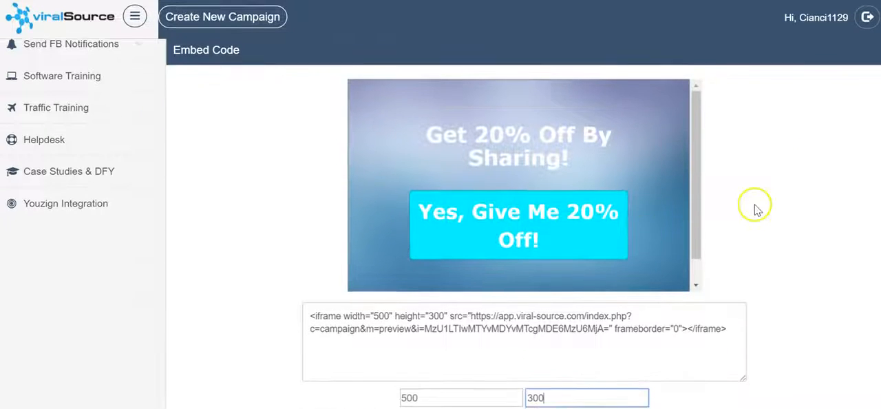
{"action": "scroll", "coordinate": [688, 248], "scroll_direction": "down", "scroll_amount": 2}
{"action": "double_click", "coordinate": [552, 300]}
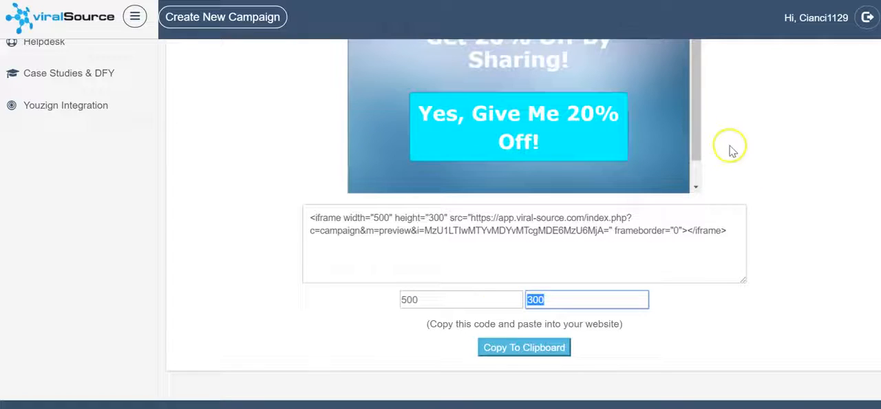
{"action": "type", "text": "325"}
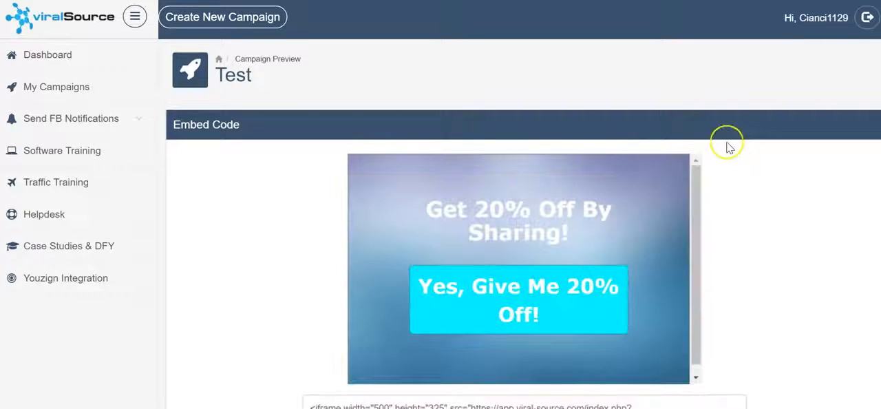
{"action": "scroll", "coordinate": [730, 146], "scroll_direction": "down", "scroll_amount": 2}
{"action": "type", "text": "340"}
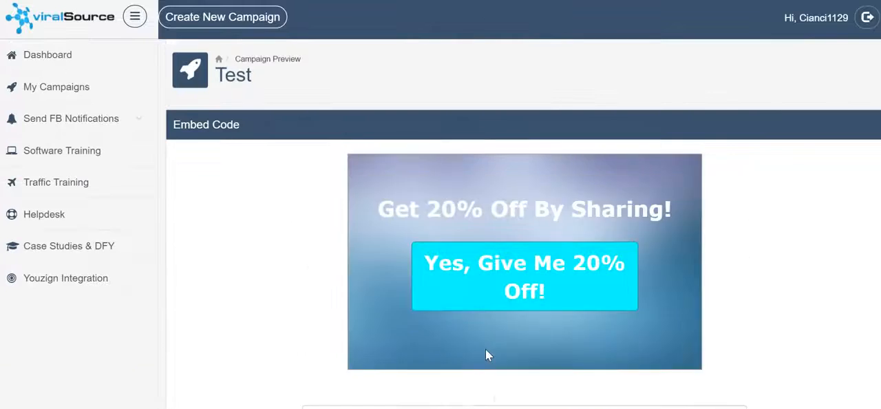
Step: Try an embed width of 450 and reduce it to 400
{"action": "scroll", "coordinate": [659, 176], "scroll_direction": "down", "scroll_amount": 1}
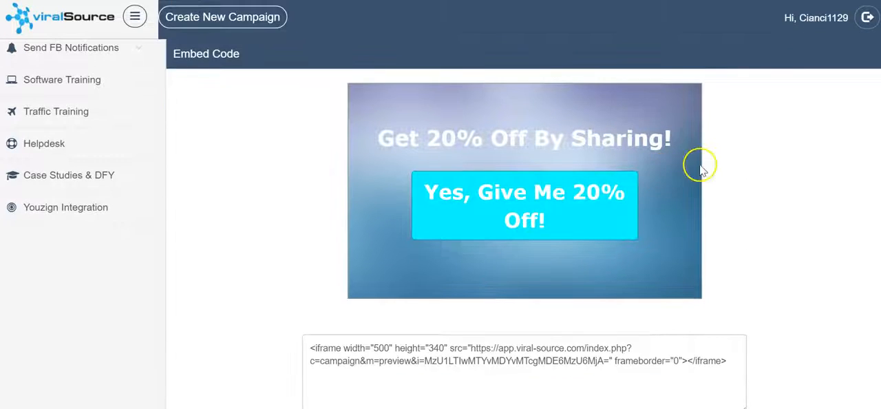
{"action": "scroll", "coordinate": [698, 161], "scroll_direction": "down", "scroll_amount": 2}
{"action": "left_click_drag", "start_coordinate": [421, 301], "coordinate": [359, 303]}
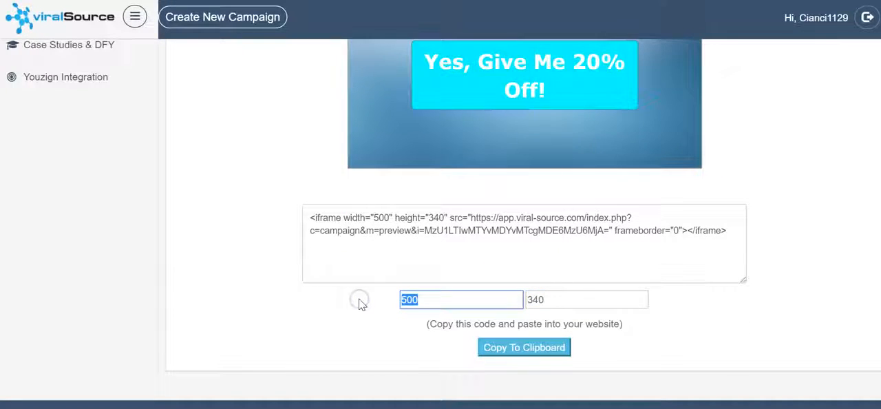
{"action": "type", "text": "450"}
{"action": "scroll", "coordinate": [526, 251], "scroll_direction": "up", "scroll_amount": 1}
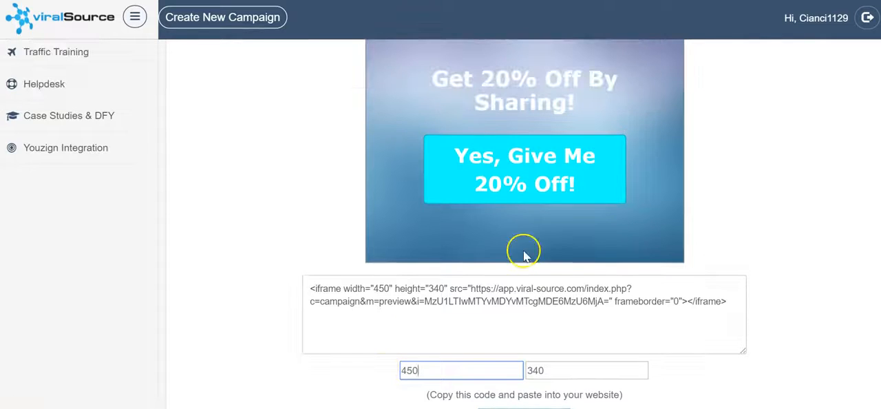
{"action": "left_click_drag", "start_coordinate": [435, 364], "coordinate": [368, 363]}
{"action": "type", "text": "400"}
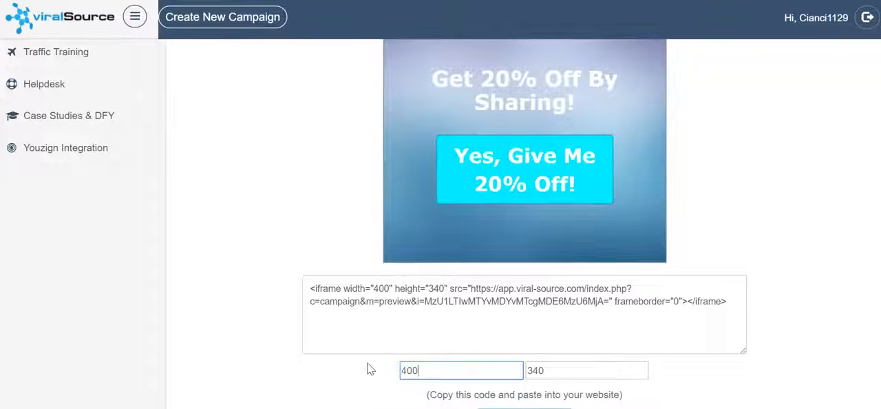
Step: Open the sharing window from the 20% off offer in the embedded campaign preview
{"action": "scroll", "coordinate": [482, 240], "scroll_direction": "up", "scroll_amount": 1}
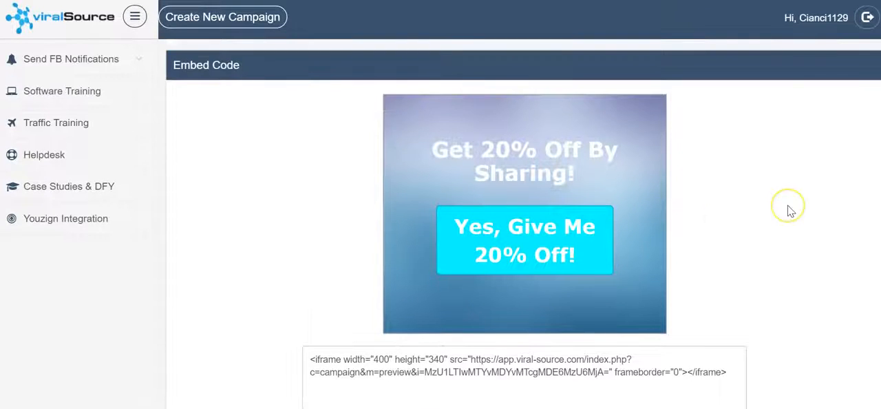
{"action": "scroll", "coordinate": [606, 252], "scroll_direction": "down", "scroll_amount": 2}
{"action": "scroll", "coordinate": [606, 243], "scroll_direction": "up", "scroll_amount": 2}
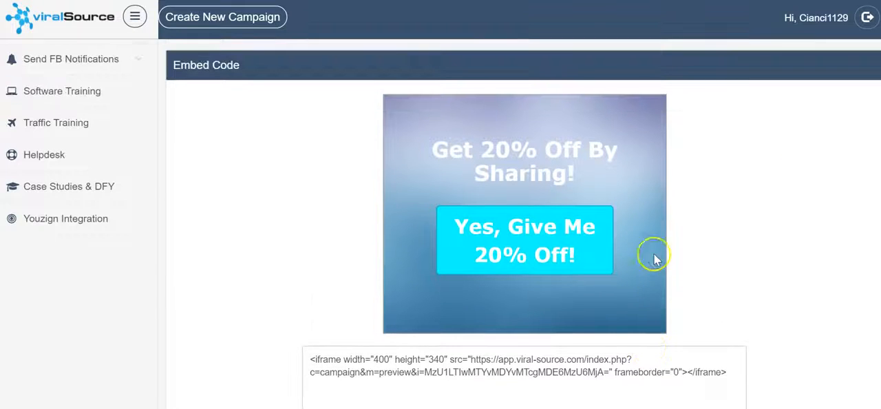
{"action": "left_click", "coordinate": [510, 245]}
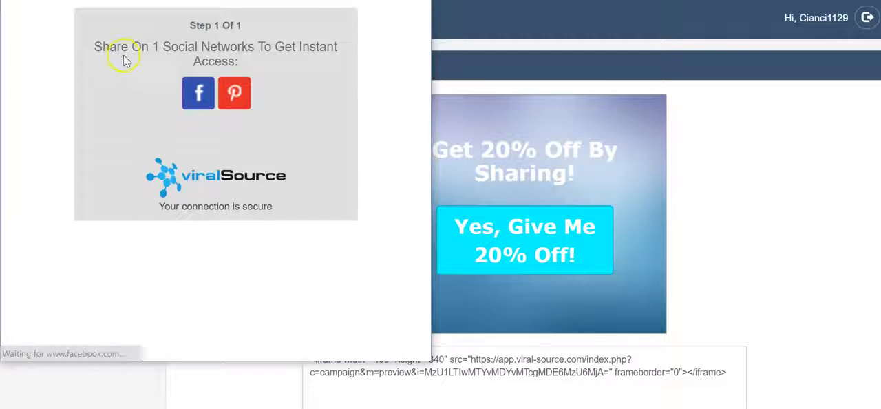
Step: Share the campaign's "Great New Stuff!" post on Facebook with the comment "te"
{"action": "left_click", "coordinate": [194, 104]}
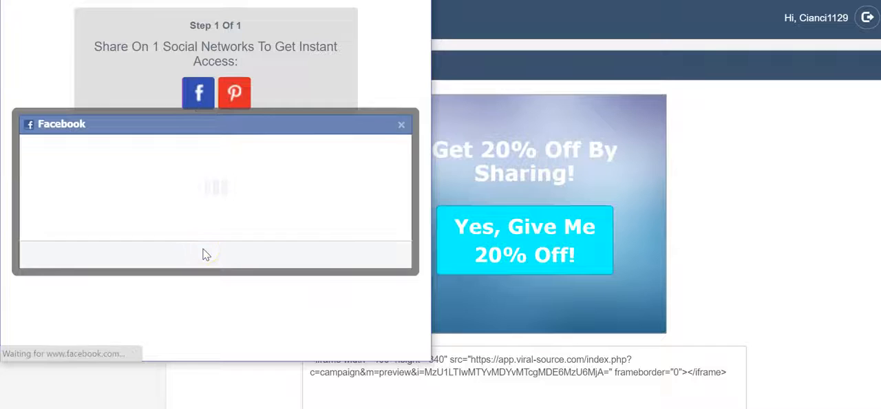
{"action": "type", "text": "test"}
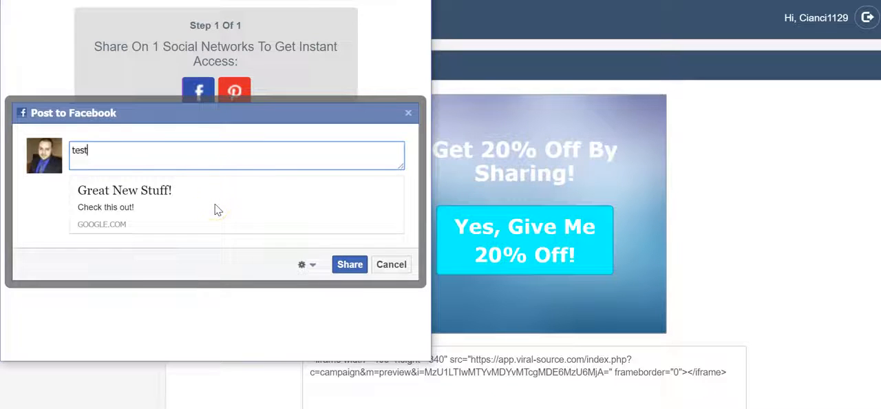
{"action": "left_click", "coordinate": [348, 265]}
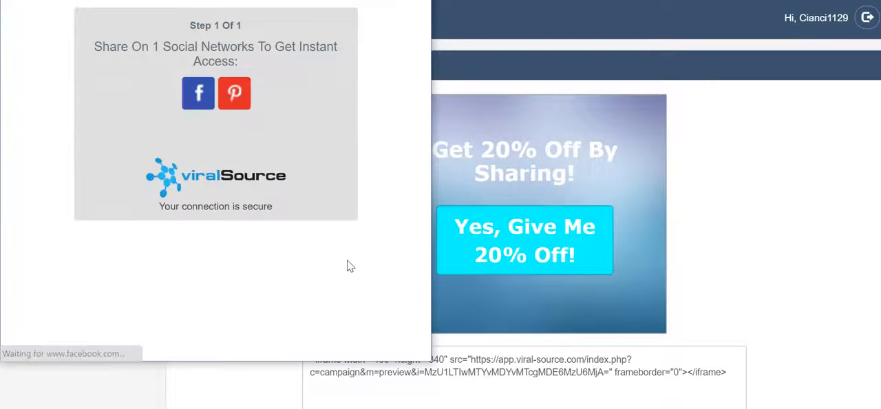